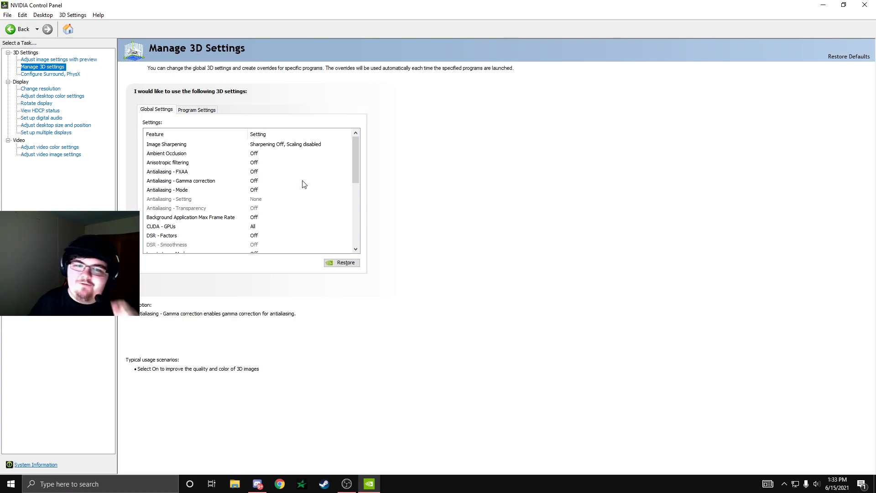
- Review the image settings preview preference and the antialiasing and frame-rate entries in the global 3D settings
{"action": "left_click", "coordinate": [75, 60]}
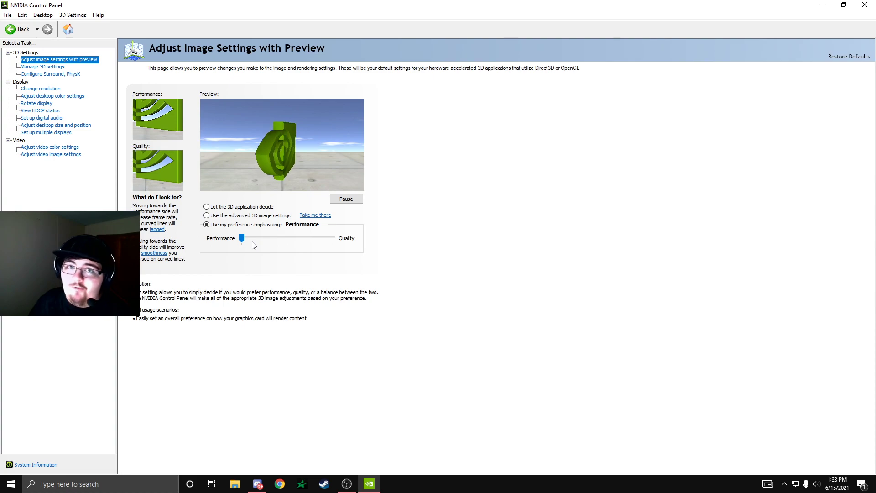
{"action": "left_click", "coordinate": [41, 67]}
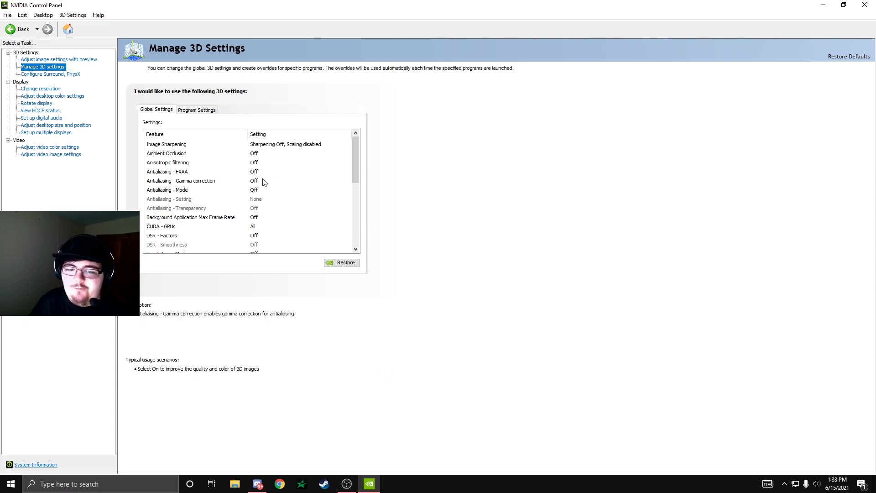
{"action": "scroll", "coordinate": [264, 182], "scroll_direction": "down", "scroll_amount": 3}
{"action": "scroll", "coordinate": [287, 201], "scroll_direction": "up", "scroll_amount": 3}
{"action": "scroll", "coordinate": [287, 201], "scroll_direction": "down", "scroll_amount": 3}
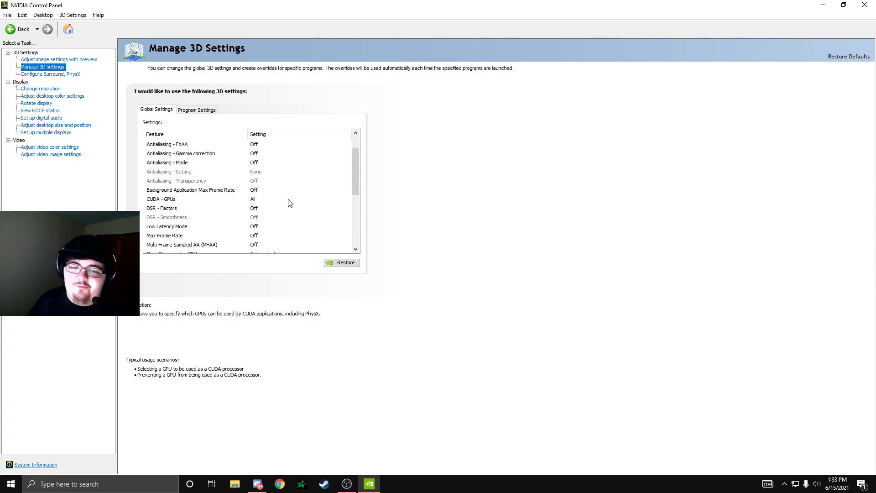
{"action": "scroll", "coordinate": [287, 202], "scroll_direction": "down", "scroll_amount": 1}
{"action": "scroll", "coordinate": [287, 199], "scroll_direction": "up", "scroll_amount": 1}
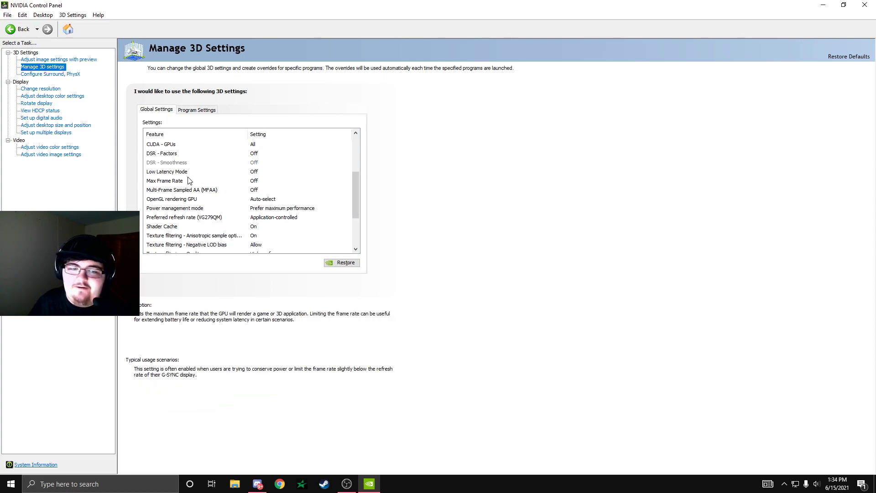
- Set Threaded optimization to Auto in the global 3D settings
{"action": "scroll", "coordinate": [187, 183], "scroll_direction": "down", "scroll_amount": 2}
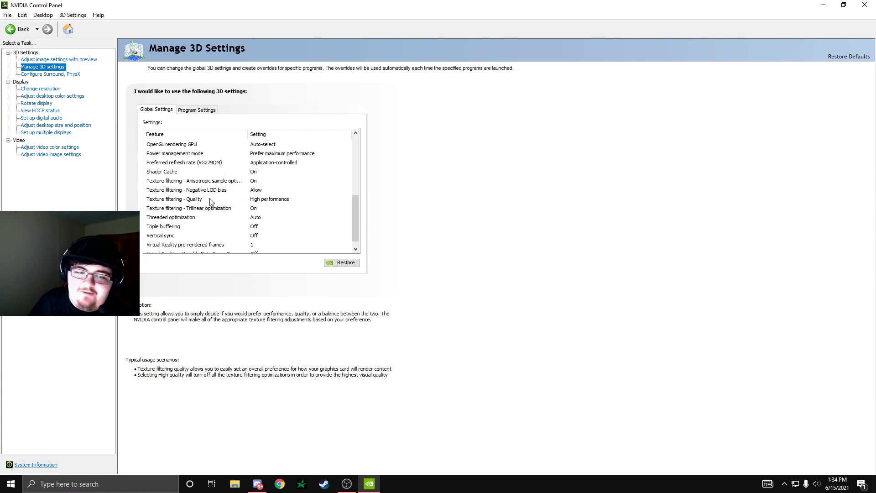
{"action": "scroll", "coordinate": [214, 205], "scroll_direction": "down", "scroll_amount": 1}
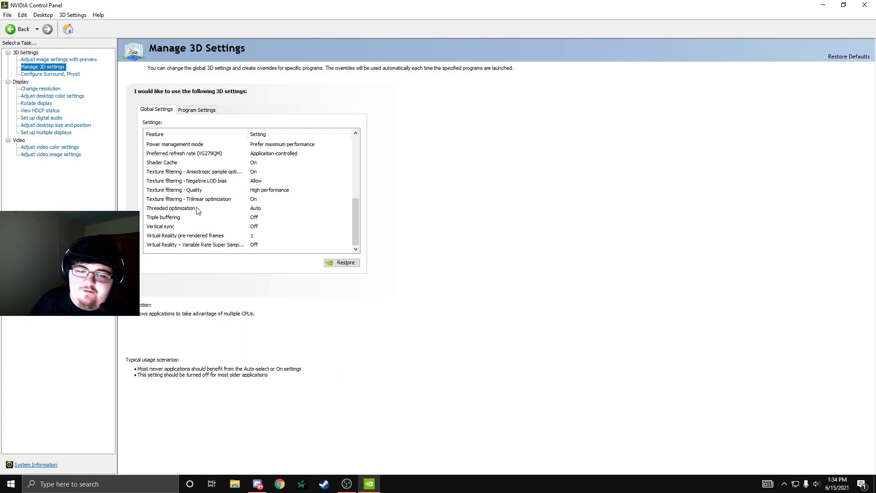
{"action": "left_click", "coordinate": [268, 211]}
{"action": "left_click", "coordinate": [264, 217]}
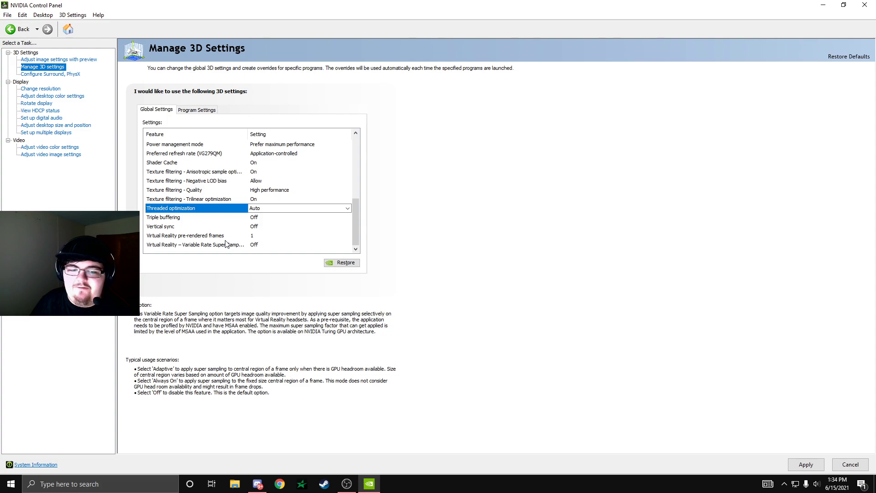
- Review the PhysX, resolution, desktop color, HDCP status and digital audio pages in turn
{"action": "left_click", "coordinate": [50, 74]}
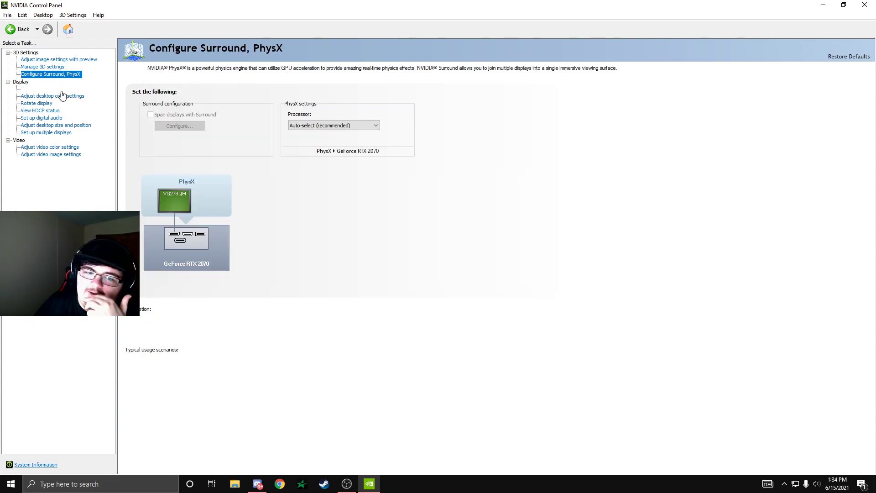
{"action": "left_click", "coordinate": [42, 88]}
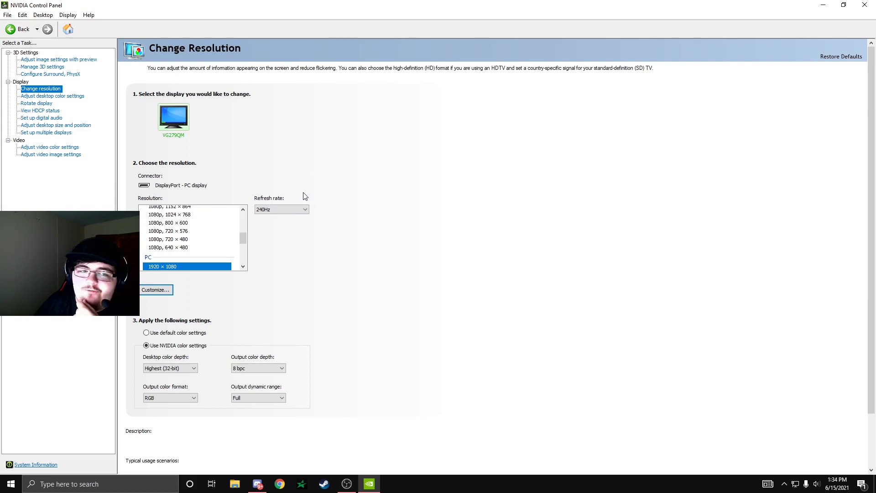
{"action": "left_click", "coordinate": [48, 97]}
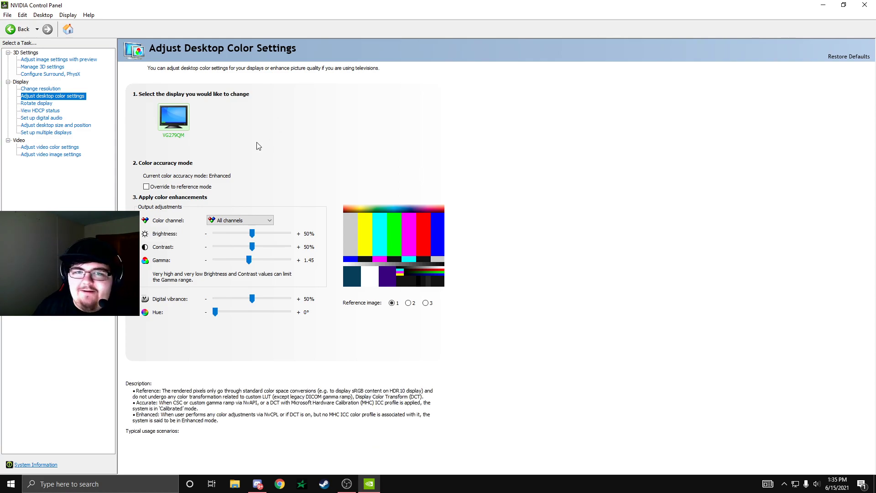
{"action": "left_click", "coordinate": [40, 111]}
{"action": "left_click", "coordinate": [40, 119]}
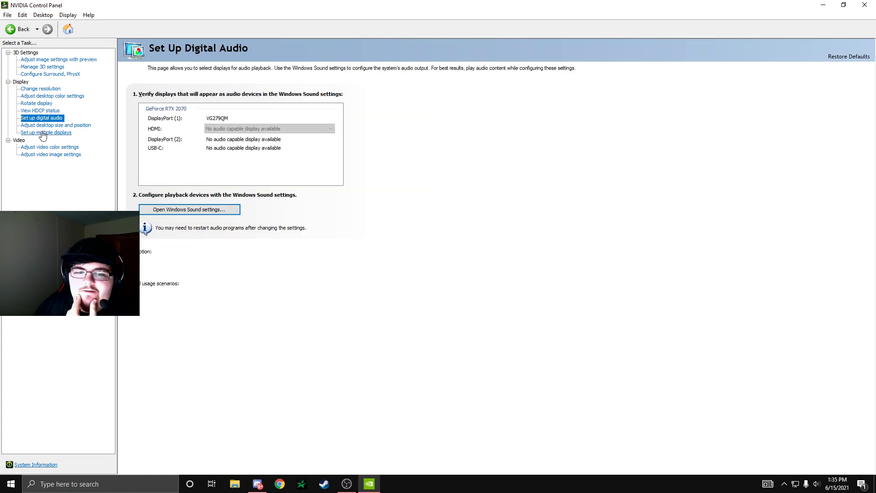
- Choose the Full-screen scaling mode for the desktop size and position, and set the preview refresh rate to 144Hz
{"action": "left_click", "coordinate": [42, 132]}
{"action": "left_click", "coordinate": [46, 126]}
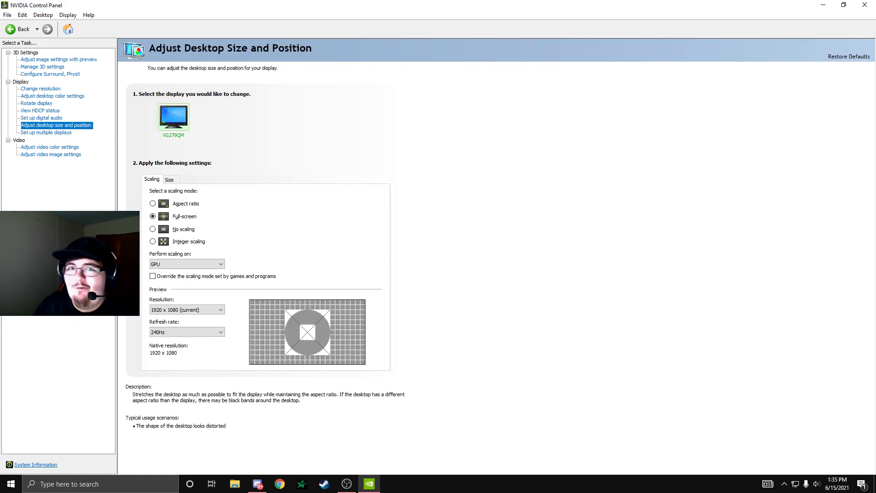
{"action": "left_click", "coordinate": [155, 218]}
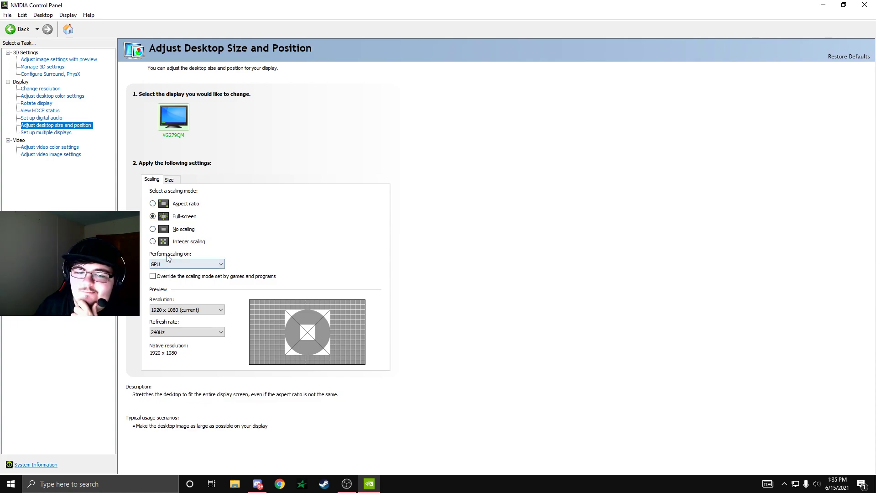
{"action": "scroll", "coordinate": [176, 332], "scroll_direction": "down", "scroll_amount": 1}
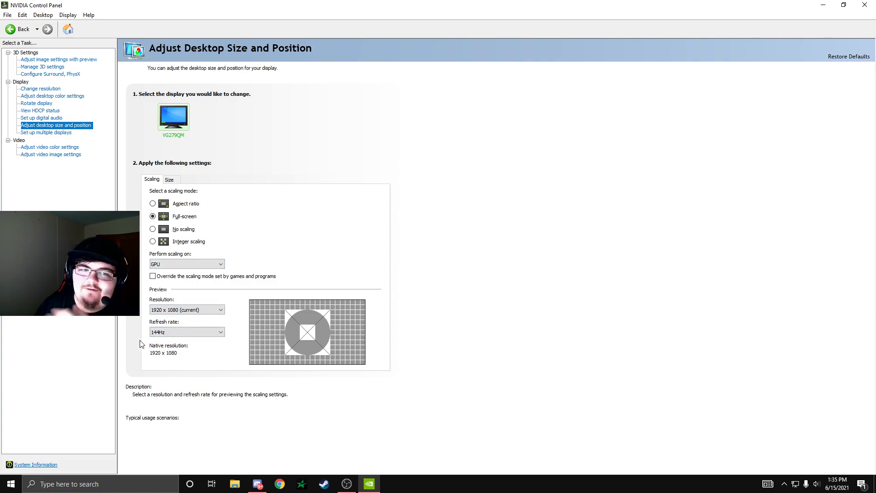
- Review the video color settings and the video image settings
{"action": "left_click", "coordinate": [62, 148]}
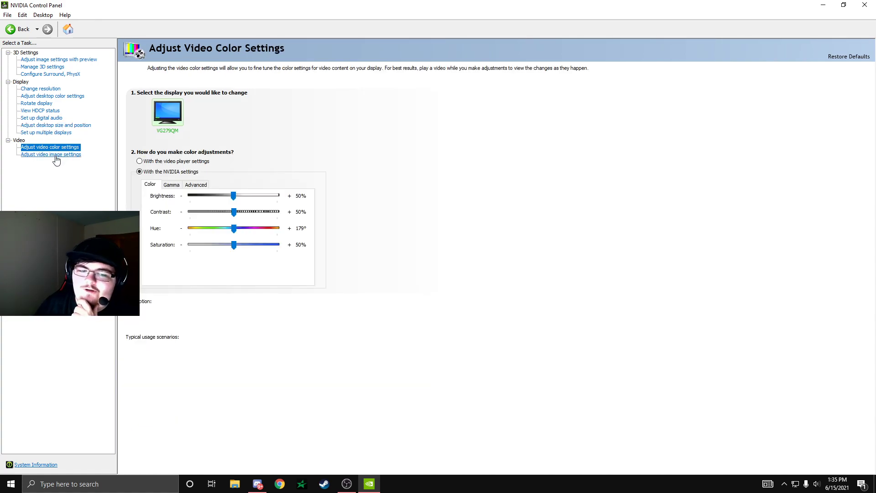
{"action": "left_click", "coordinate": [55, 156]}
{"action": "left_click", "coordinate": [53, 147]}
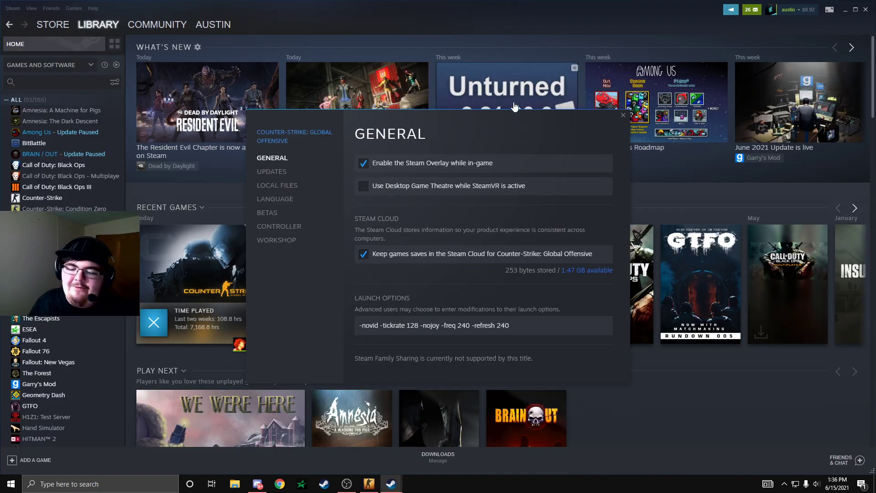
- Move the Counter-Strike: Global Offensive properties window higher in Steam and review its launch options
{"action": "left_click_drag", "start_coordinate": [483, 115], "coordinate": [489, 62]}
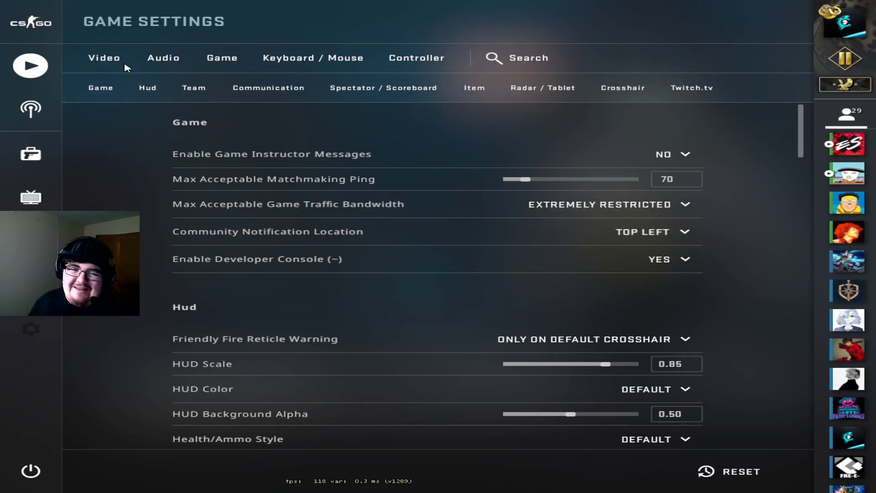
- Switch to CS:GO and review its basic and advanced video settings, from brightness through Use Uber Shaders
{"action": "left_click", "coordinate": [94, 68]}
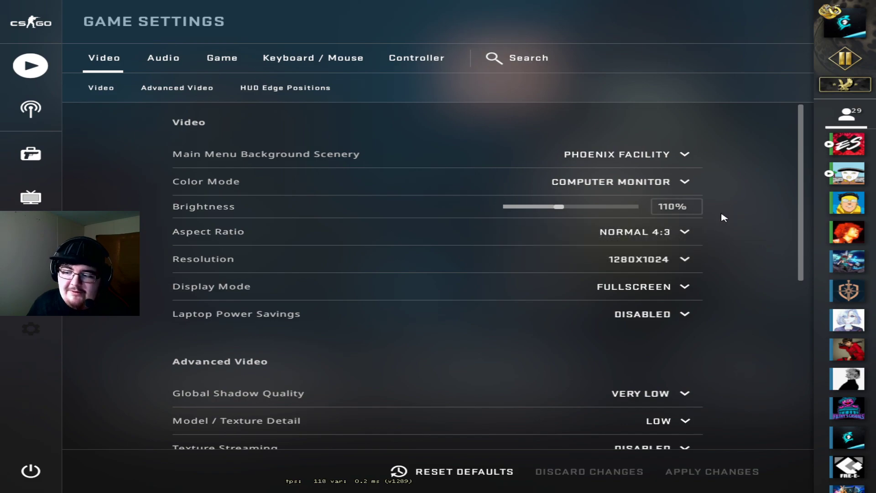
{"action": "scroll", "coordinate": [750, 196], "scroll_direction": "down", "scroll_amount": 1}
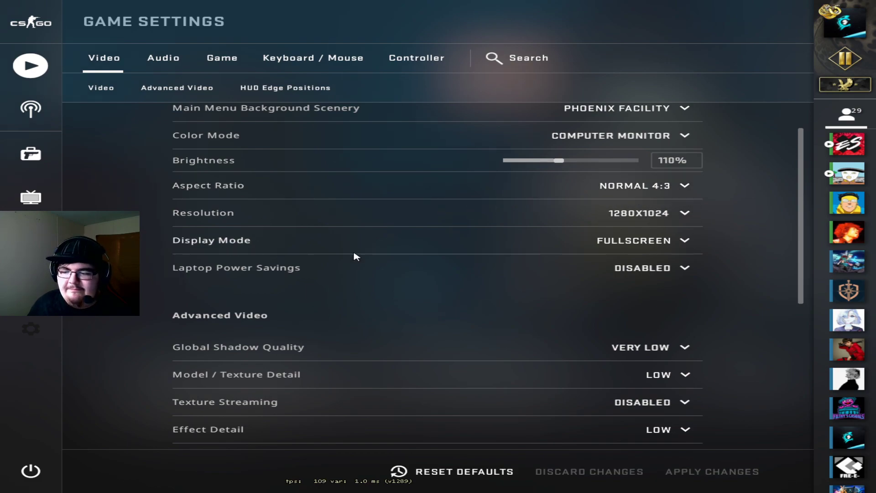
{"action": "scroll", "coordinate": [707, 241], "scroll_direction": "up", "scroll_amount": 1}
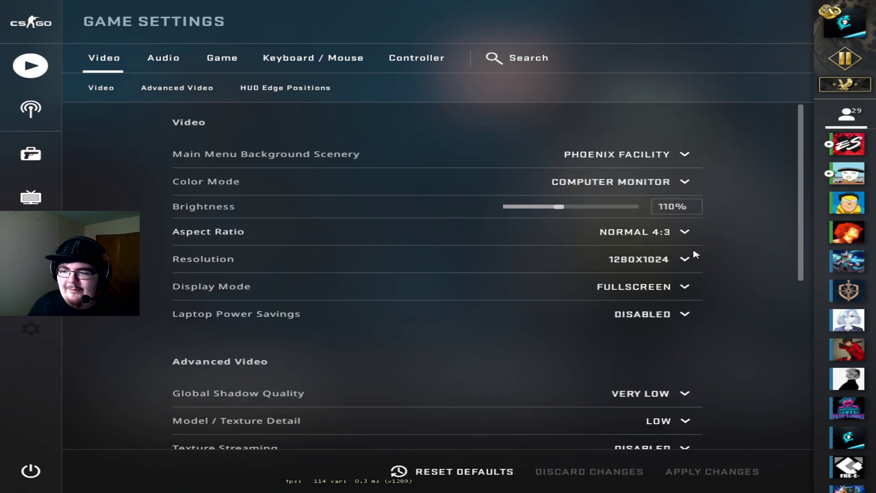
{"action": "scroll", "coordinate": [714, 279], "scroll_direction": "down", "scroll_amount": 5}
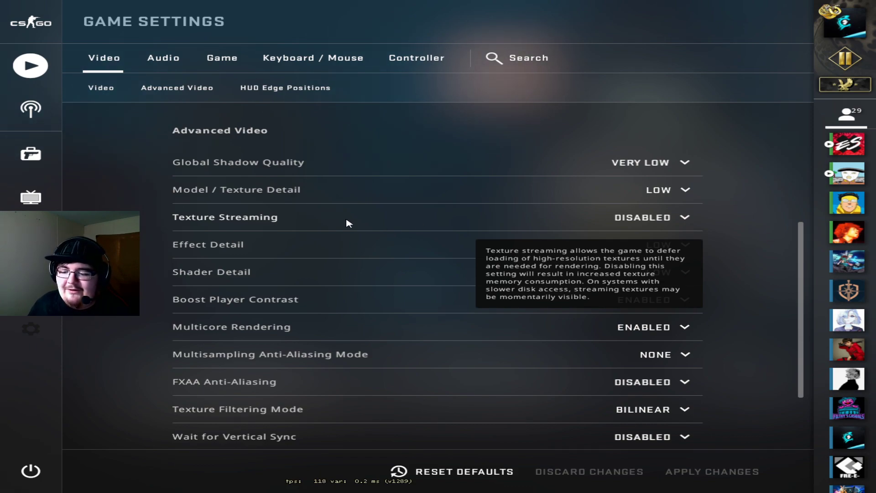
{"action": "scroll", "coordinate": [348, 226], "scroll_direction": "down", "scroll_amount": 3}
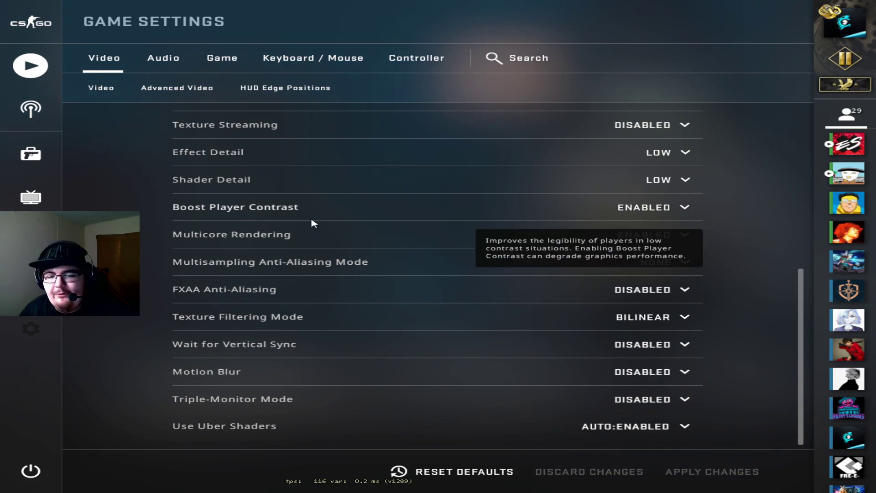
{"action": "scroll", "coordinate": [740, 221], "scroll_direction": "down", "scroll_amount": 1}
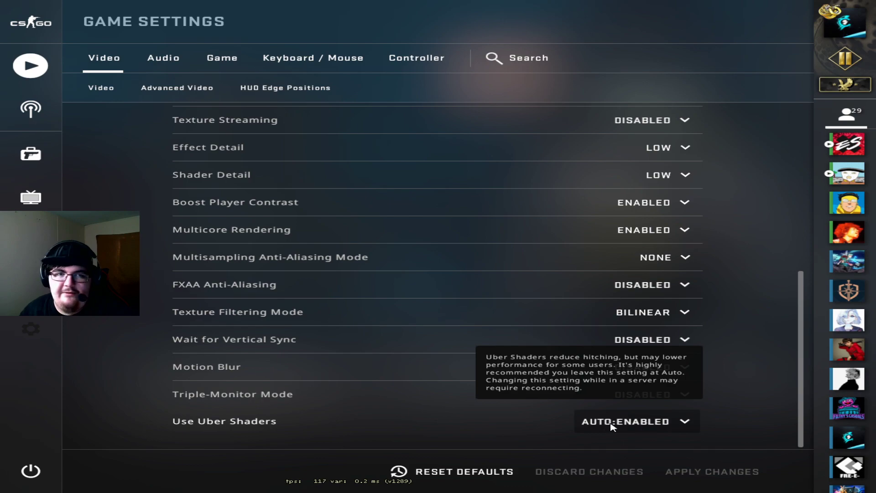
- Review the game's main audio settings, including master volume, output configuration and voice options
{"action": "key", "text": "ctrl+Tab"}
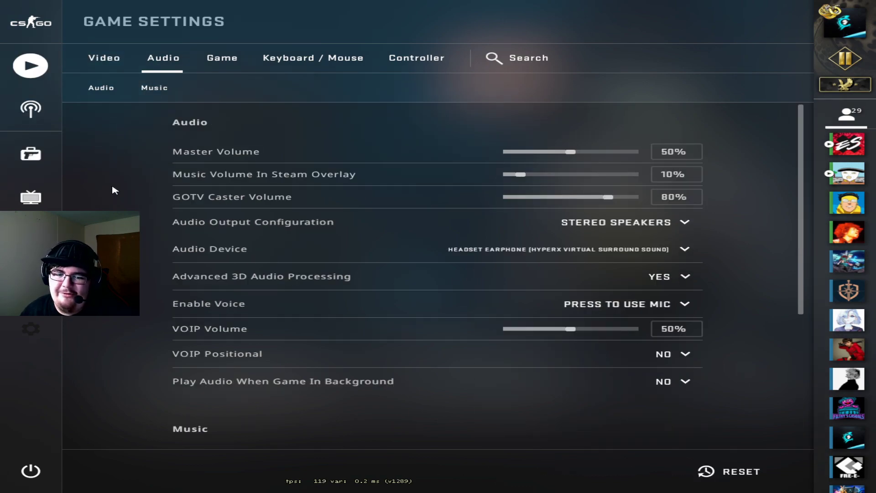
{"action": "scroll", "coordinate": [112, 189], "scroll_direction": "down", "scroll_amount": 2}
{"action": "scroll", "coordinate": [102, 193], "scroll_direction": "up", "scroll_amount": 2}
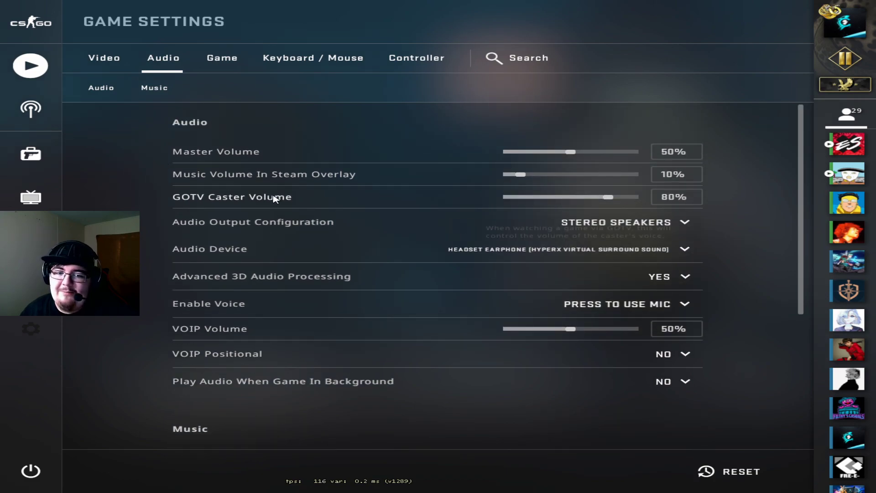
- Run the command "volume .3" in the developer console, then close the console
{"action": "key", "text": "grave"}
{"action": "type", "text": "cl_dangerzone_moving_sound_volum"}
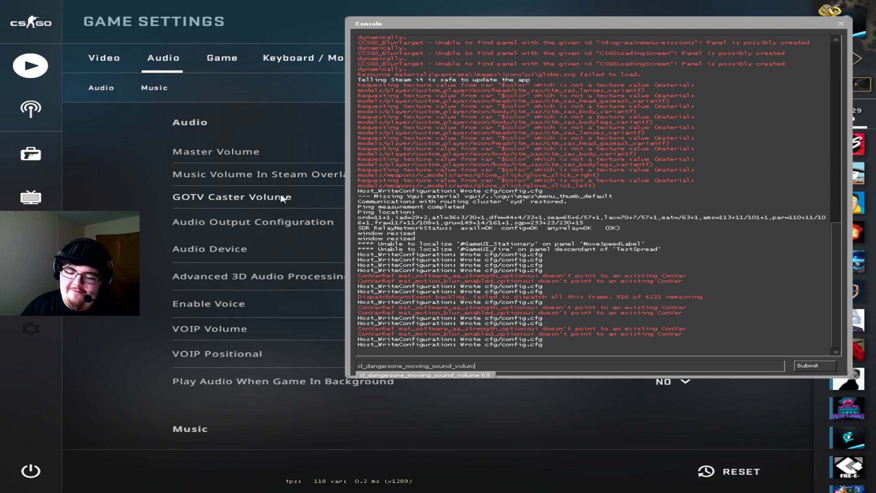
{"action": "key", "text": "BackSpace"}
{"action": "key", "text": "BackSpace"}
{"action": "key", "text": "BackSpace"}
{"action": "key", "text": "BackSpace"}
{"action": "key", "text": "BackSpace"}
{"action": "key", "text": "BackSpace"}
{"action": "key", "text": "BackSpace"}
{"action": "key", "text": "BackSpace"}
{"action": "key", "text": "BackSpace"}
{"action": "key", "text": "BackSpace"}
{"action": "key", "text": "BackSpace"}
{"action": "key", "text": "BackSpace"}
{"action": "key", "text": "BackSpace"}
{"action": "key", "text": "BackSpace"}
{"action": "key", "text": "BackSpace"}
{"action": "key", "text": "BackSpace"}
{"action": "key", "text": "BackSpace"}
{"action": "key", "text": "BackSpace"}
{"action": "key", "text": "BackSpace"}
{"action": "key", "text": "BackSpace"}
{"action": "type", "text": "volume "}
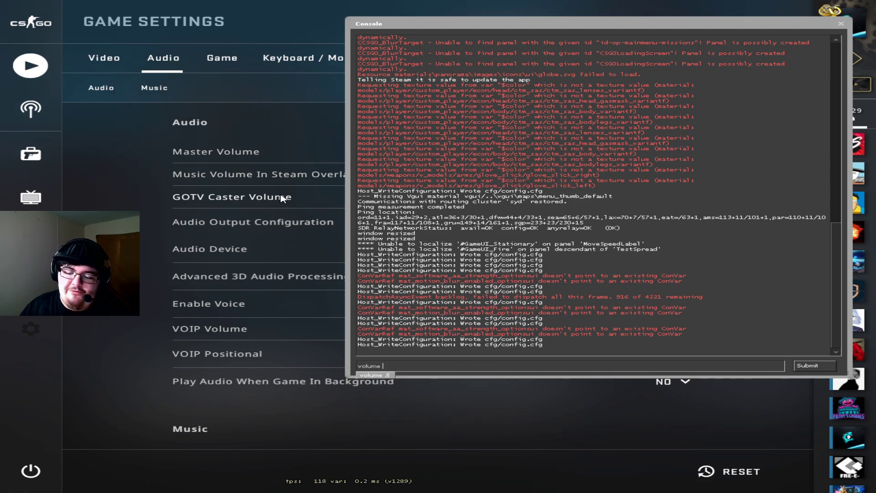
{"action": "type", "text": ".3"}
{"action": "key", "text": "Return"}
{"action": "key", "text": "grave"}
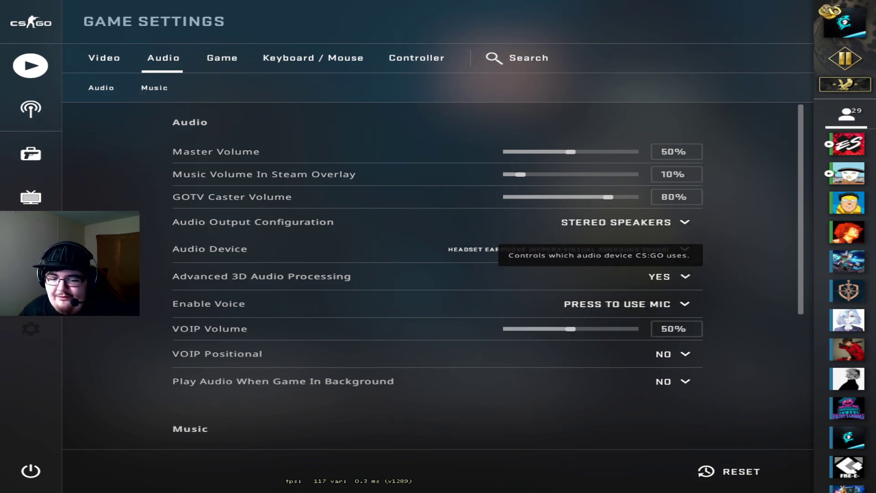
- Review the individual music volumes in the audio settings, from main menu to Danger Zone
{"action": "scroll", "coordinate": [488, 275], "scroll_direction": "down", "scroll_amount": 5}
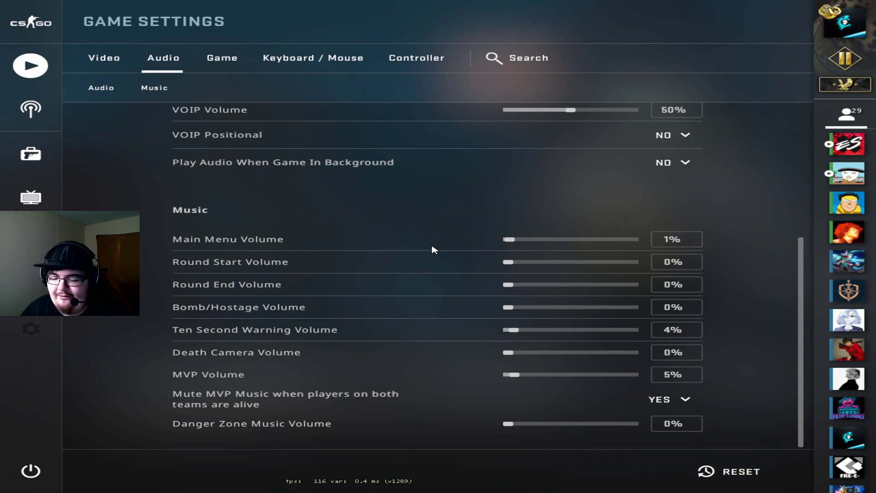
{"action": "scroll", "coordinate": [434, 249], "scroll_direction": "up", "scroll_amount": 1}
{"action": "scroll", "coordinate": [433, 249], "scroll_direction": "down", "scroll_amount": 1}
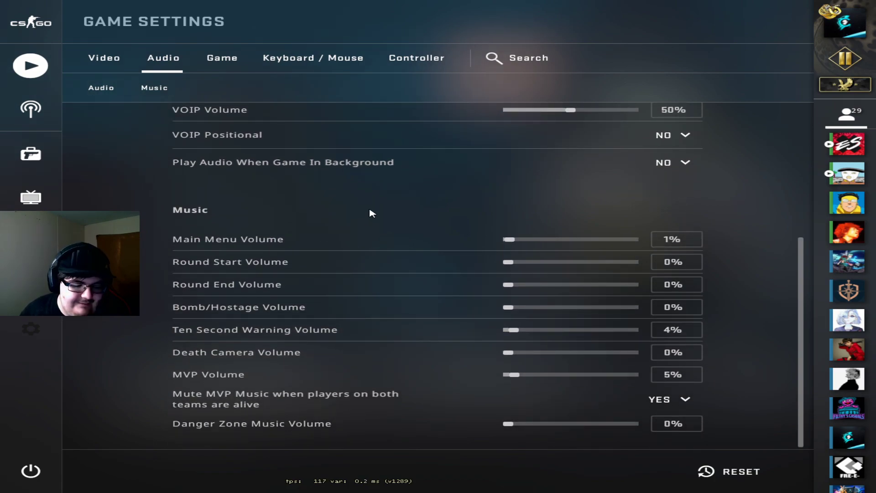
- Review the Game settings from the general and HUD options through team, communication, spectator, item and radar options
{"action": "left_click", "coordinate": [222, 58]}
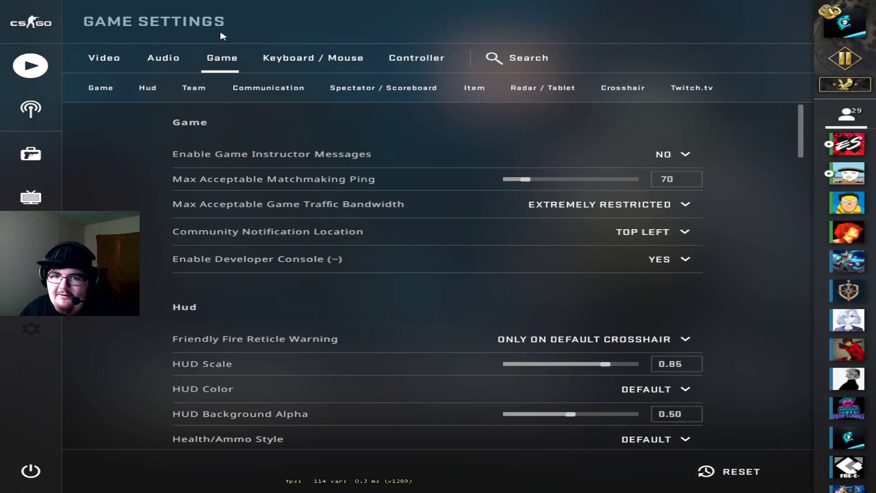
{"action": "scroll", "coordinate": [137, 128], "scroll_direction": "down", "scroll_amount": 2}
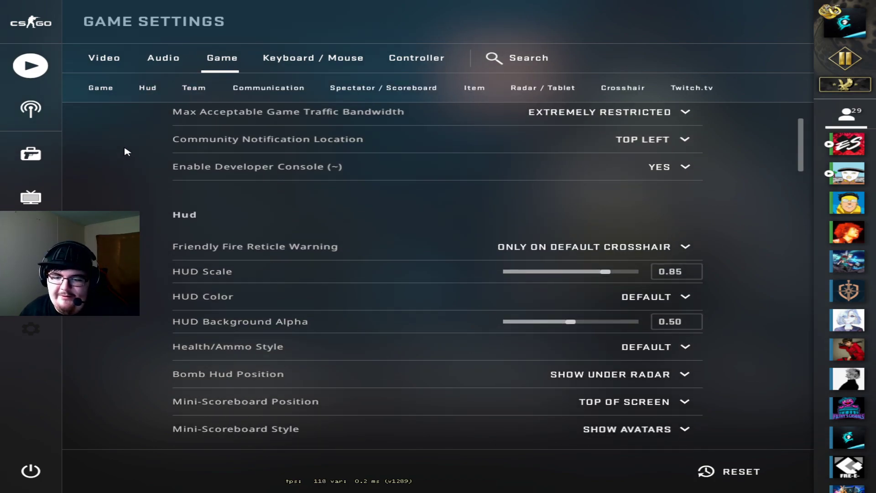
{"action": "scroll", "coordinate": [127, 152], "scroll_direction": "down", "scroll_amount": 3}
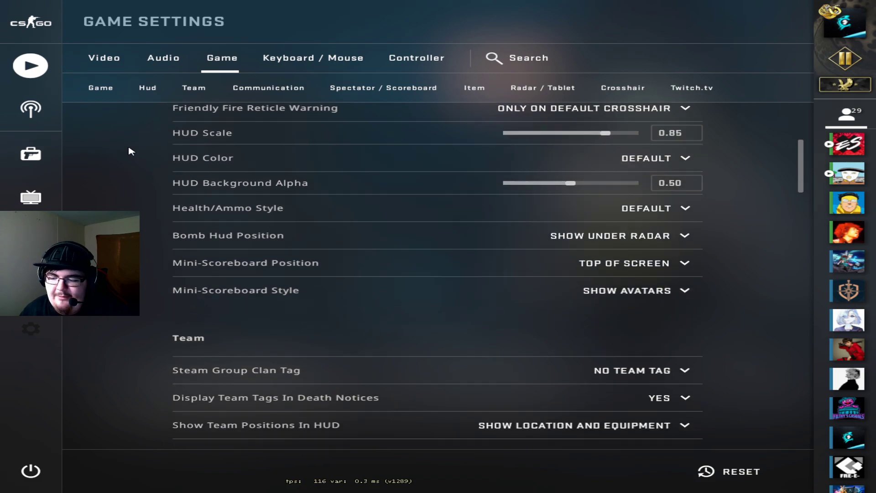
{"action": "scroll", "coordinate": [128, 152], "scroll_direction": "down", "scroll_amount": 4}
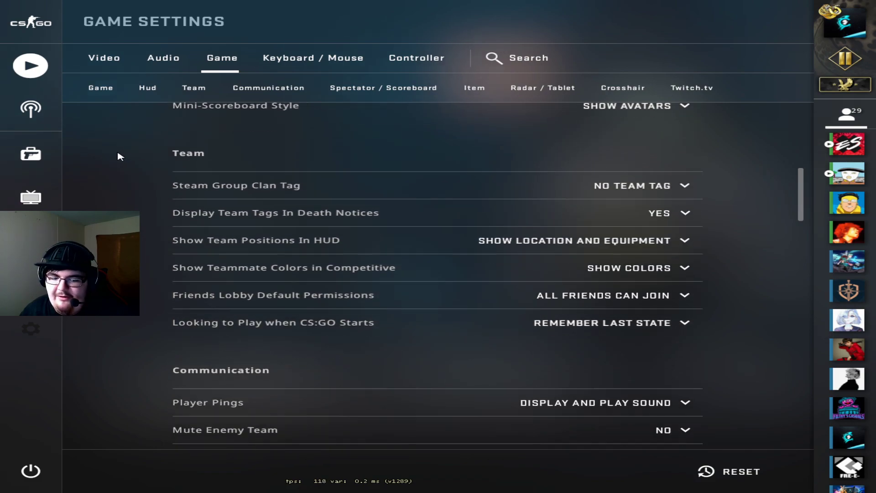
{"action": "scroll", "coordinate": [120, 157], "scroll_direction": "down", "scroll_amount": 5}
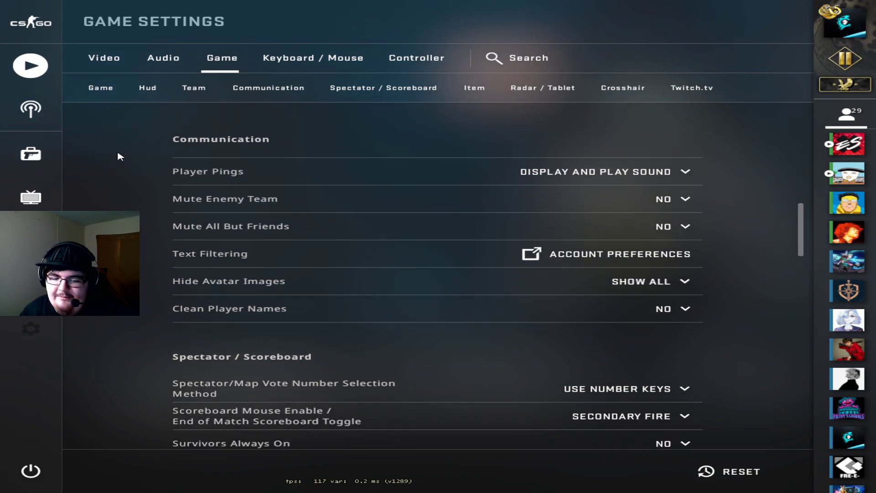
{"action": "scroll", "coordinate": [120, 156], "scroll_direction": "down", "scroll_amount": 4}
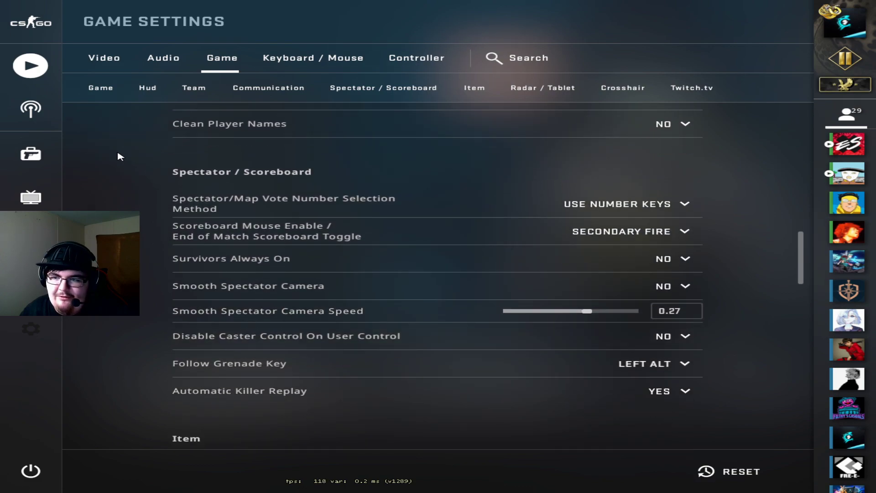
{"action": "scroll", "coordinate": [120, 157], "scroll_direction": "down", "scroll_amount": 6}
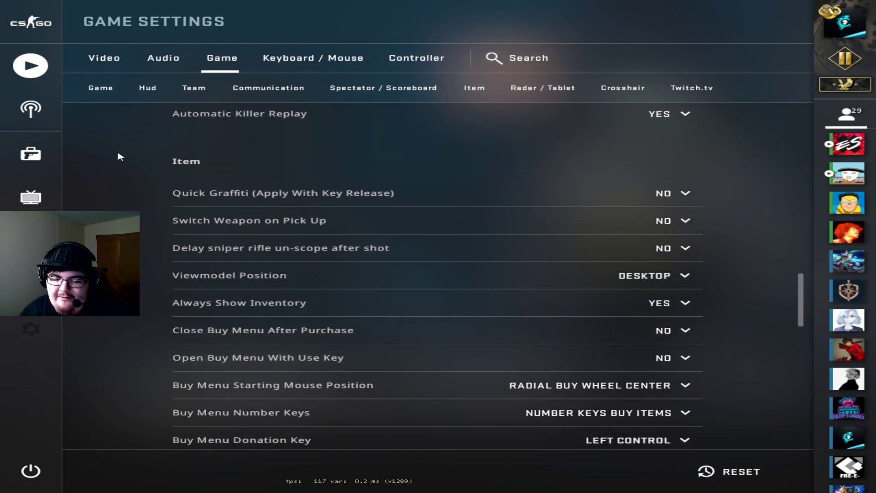
{"action": "scroll", "coordinate": [120, 157], "scroll_direction": "down", "scroll_amount": 5}
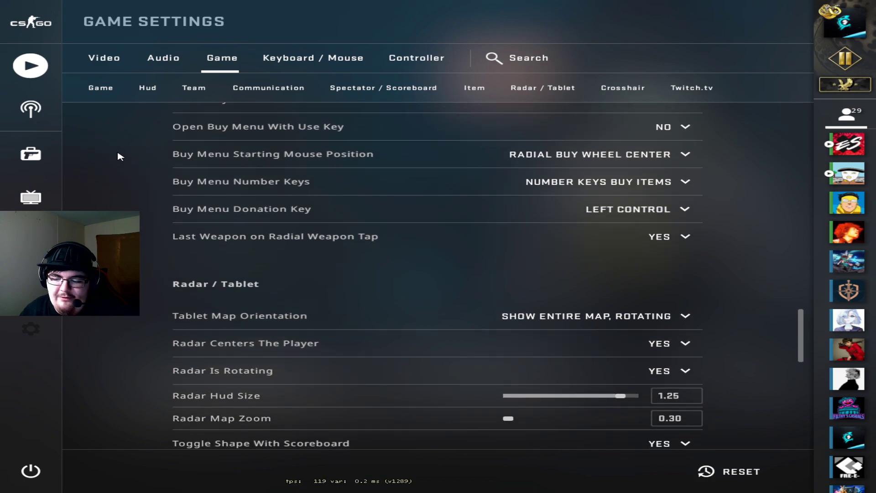
{"action": "scroll", "coordinate": [120, 156], "scroll_direction": "down", "scroll_amount": 1}
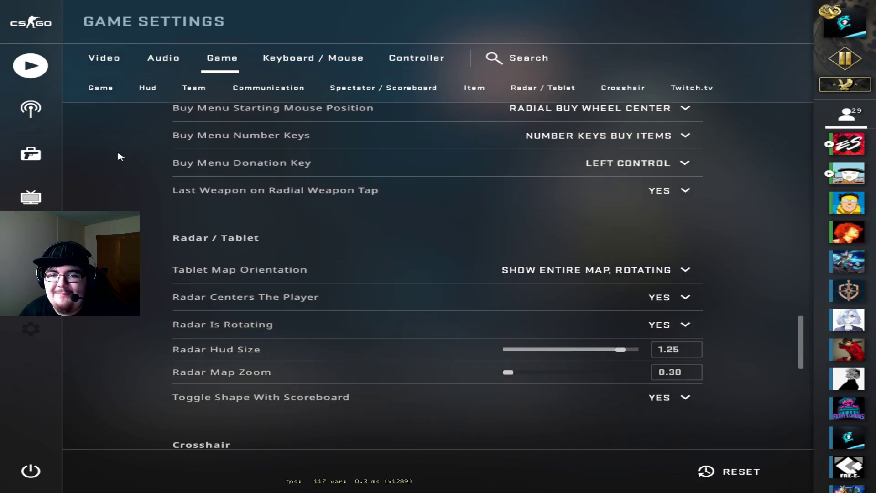
{"action": "scroll", "coordinate": [168, 156], "scroll_direction": "up", "scroll_amount": 12}
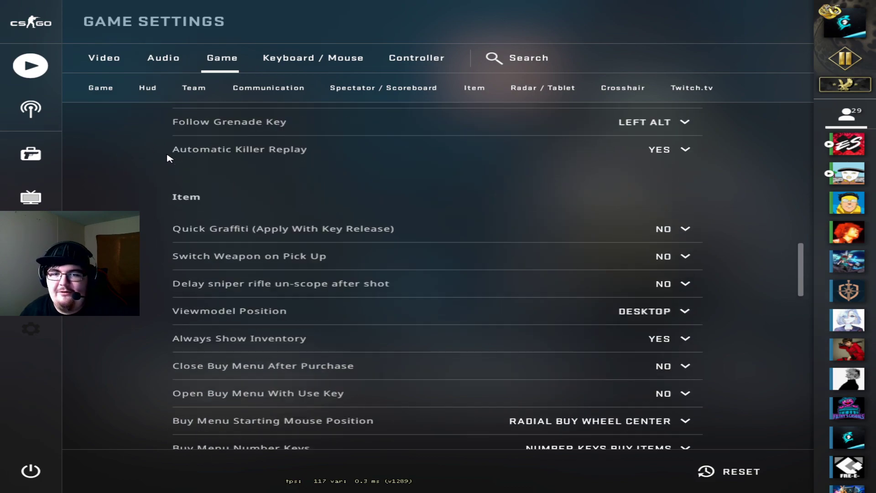
- Review the Keyboard / Mouse settings, including mouse sensitivity, zoom sensitivity, raw input, mouse acceleration and the movement keys
{"action": "left_click", "coordinate": [297, 67]}
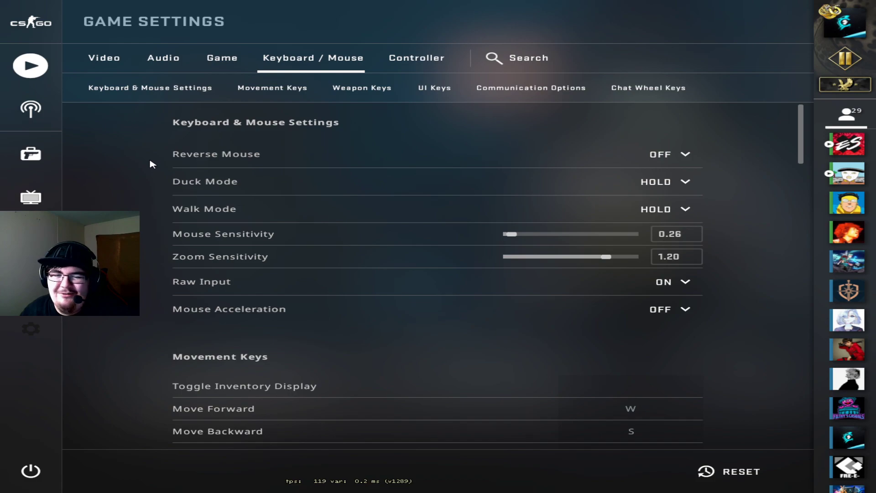
{"action": "scroll", "coordinate": [153, 160], "scroll_direction": "down", "scroll_amount": 1}
{"action": "scroll", "coordinate": [145, 157], "scroll_direction": "up", "scroll_amount": 1}
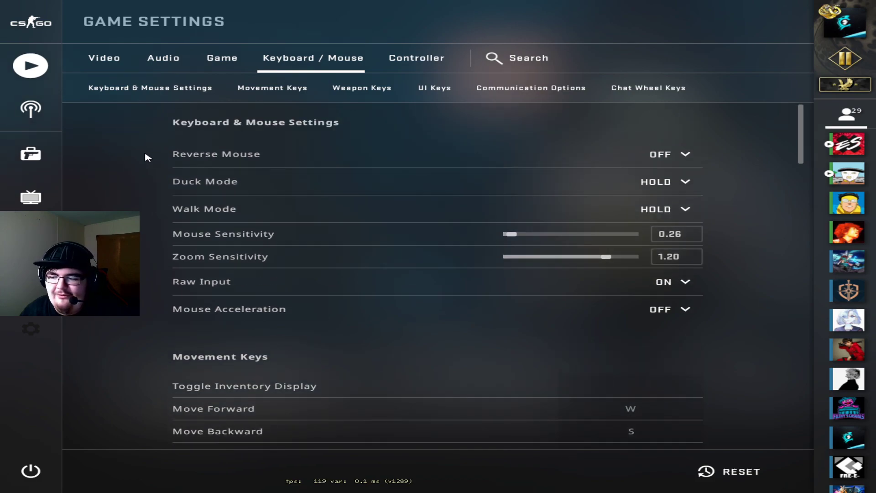
{"action": "scroll", "coordinate": [145, 157], "scroll_direction": "down", "scroll_amount": 1}
{"action": "scroll", "coordinate": [145, 157], "scroll_direction": "up", "scroll_amount": 1}
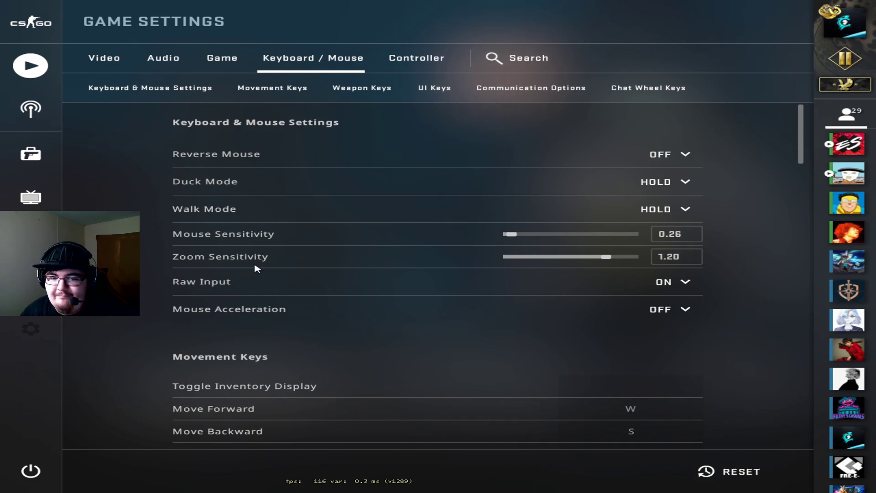
{"action": "scroll", "coordinate": [274, 235], "scroll_direction": "down", "scroll_amount": 4}
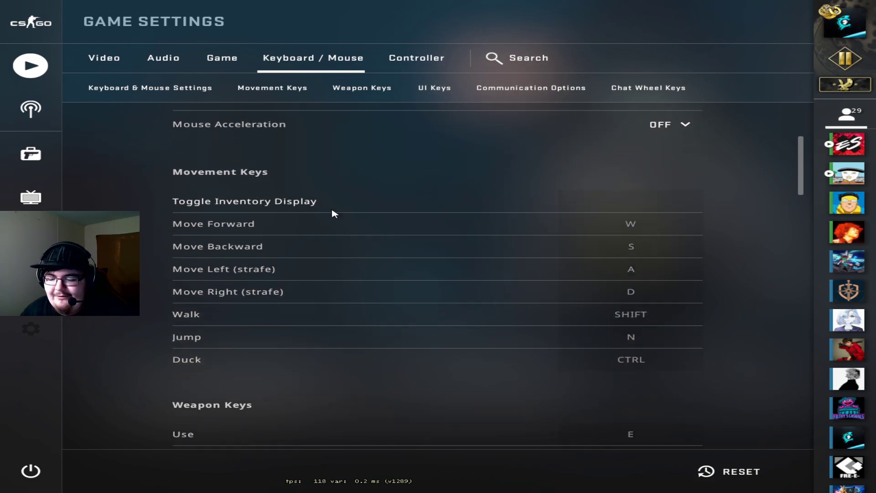
{"action": "scroll", "coordinate": [336, 261], "scroll_direction": "up", "scroll_amount": 4}
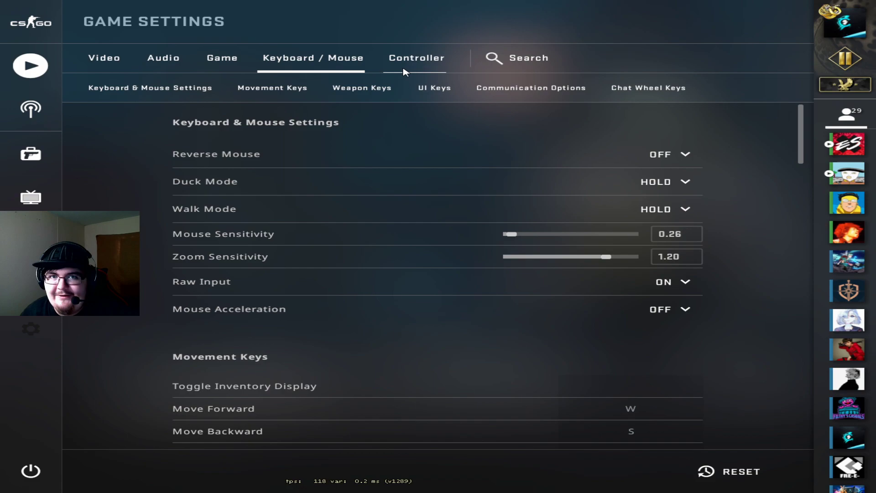
- Open the inventory and view the details of the "DEMONS STARING" shotgun
{"action": "left_click", "coordinate": [31, 154]}
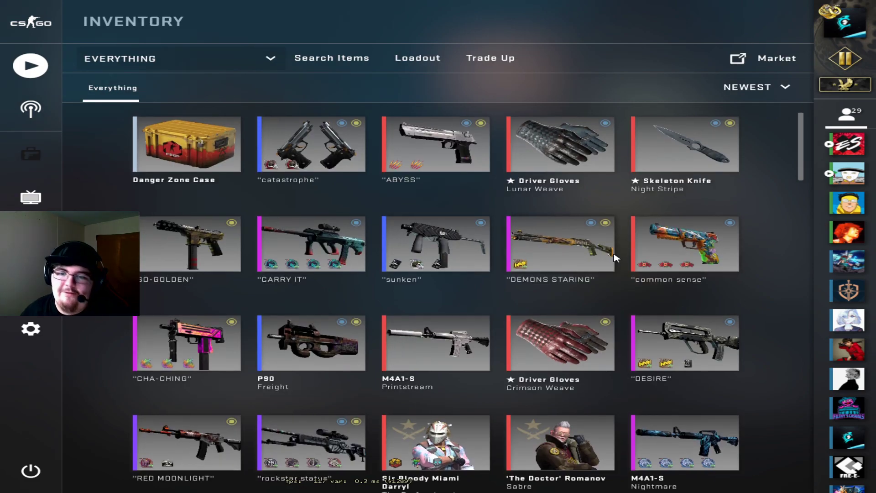
{"action": "mouse_move", "coordinate": [614, 258]}
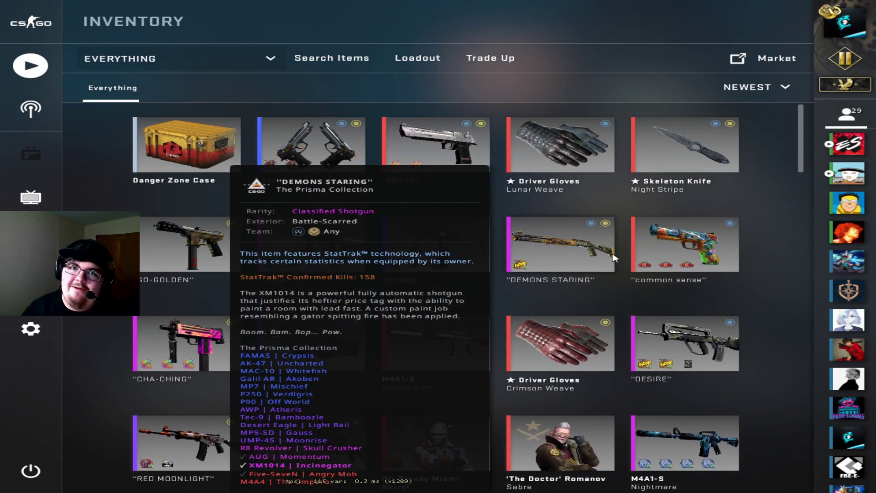